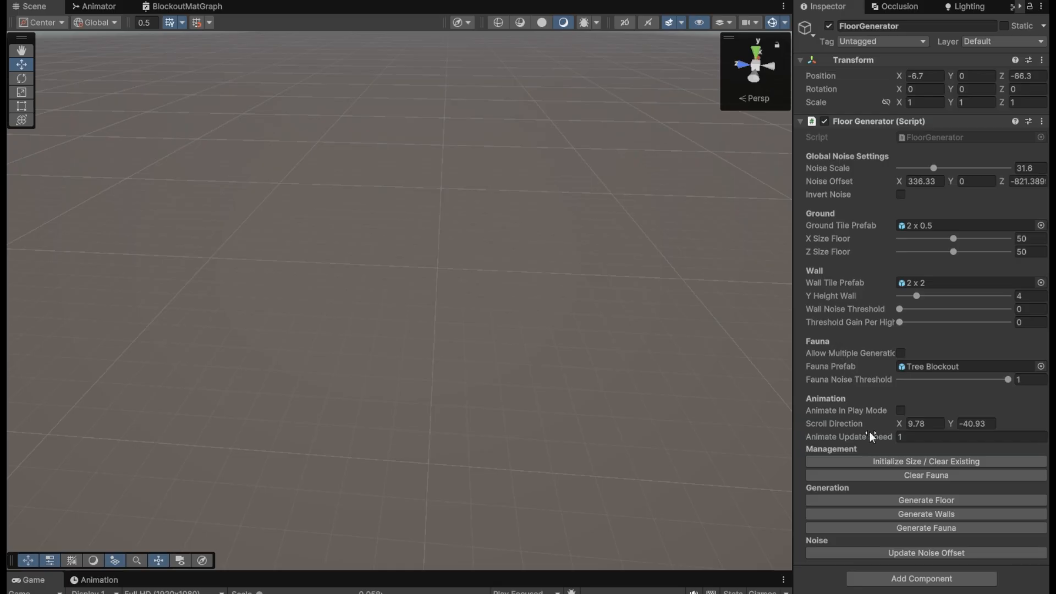
Step: Set the floor generator's wall height to 8, wall noise threshold to 0.43 and threshold gain per height to 0.02
left_click(339, 234)
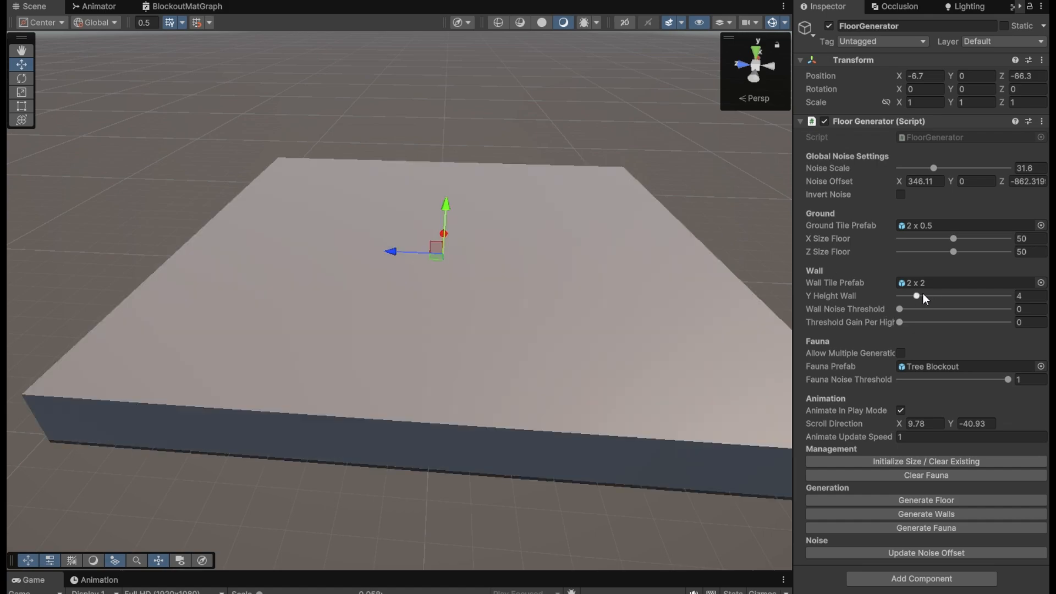
left_click_drag(916, 297, 934, 296)
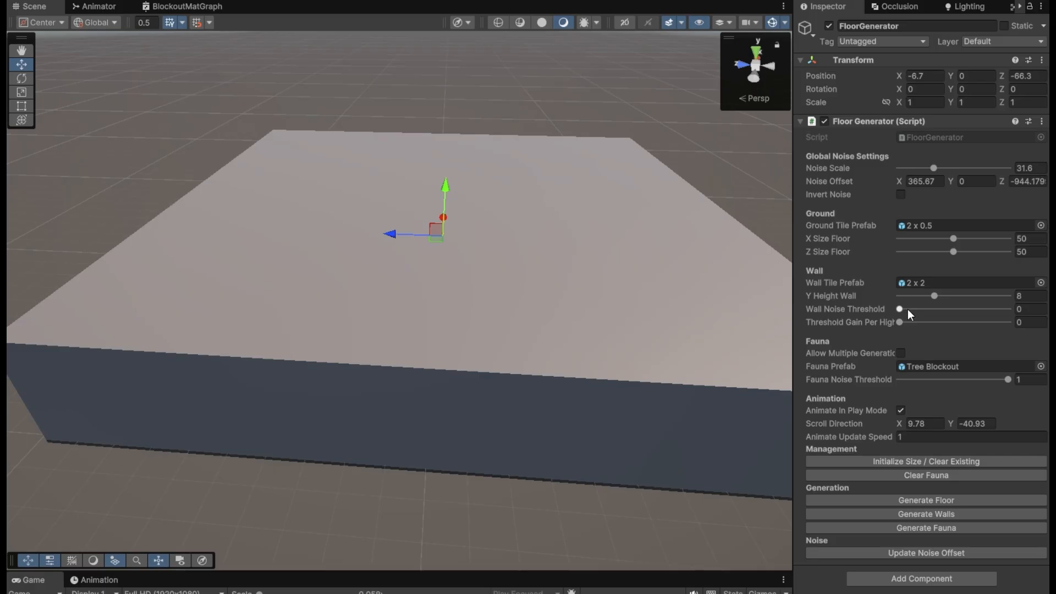
left_click_drag(908, 309, 946, 309)
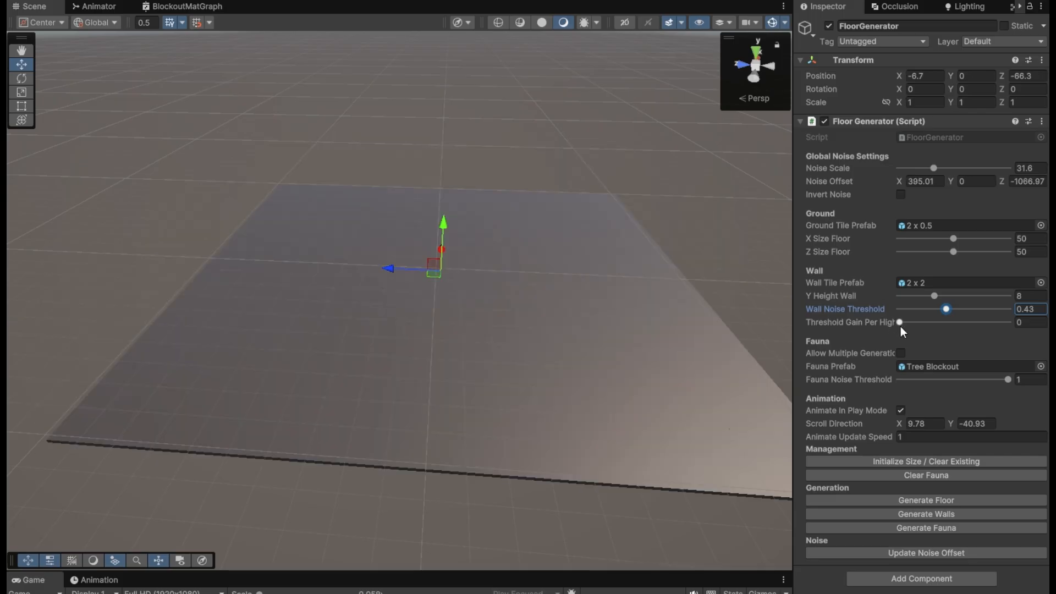
left_click_drag(901, 323, 910, 327)
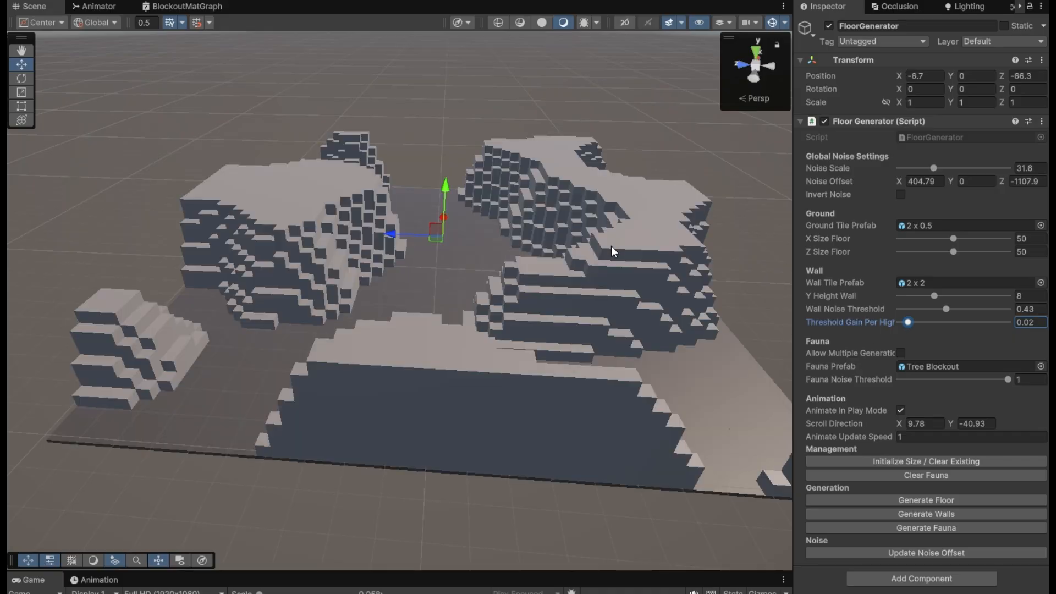
Step: Experiment with the wall noise threshold and its gain per height, settling on 0.418 and 0.032
left_click_drag(911, 323, 996, 310)
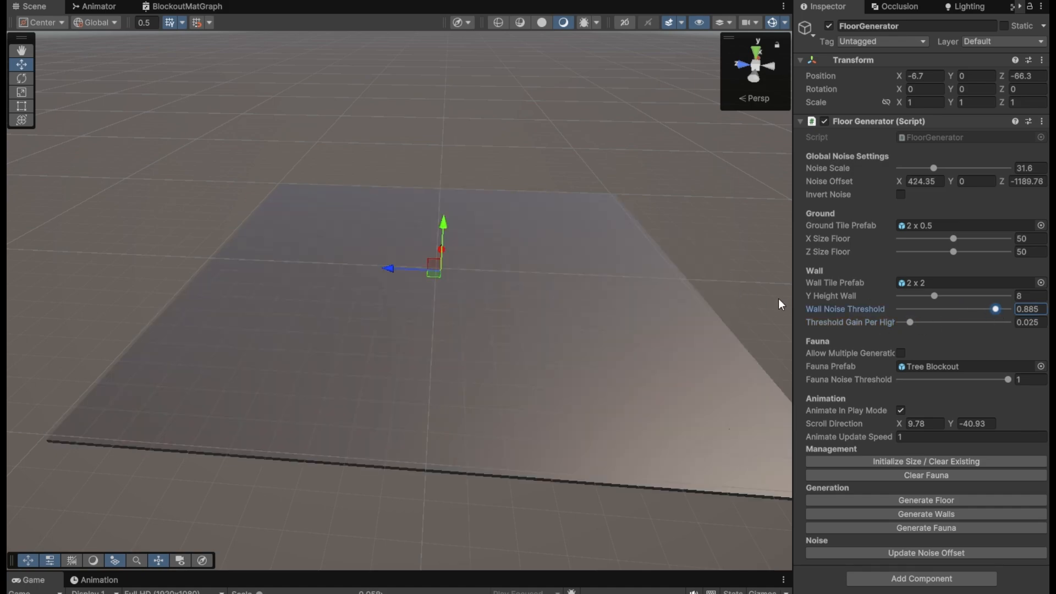
left_click_drag(978, 308, 968, 312)
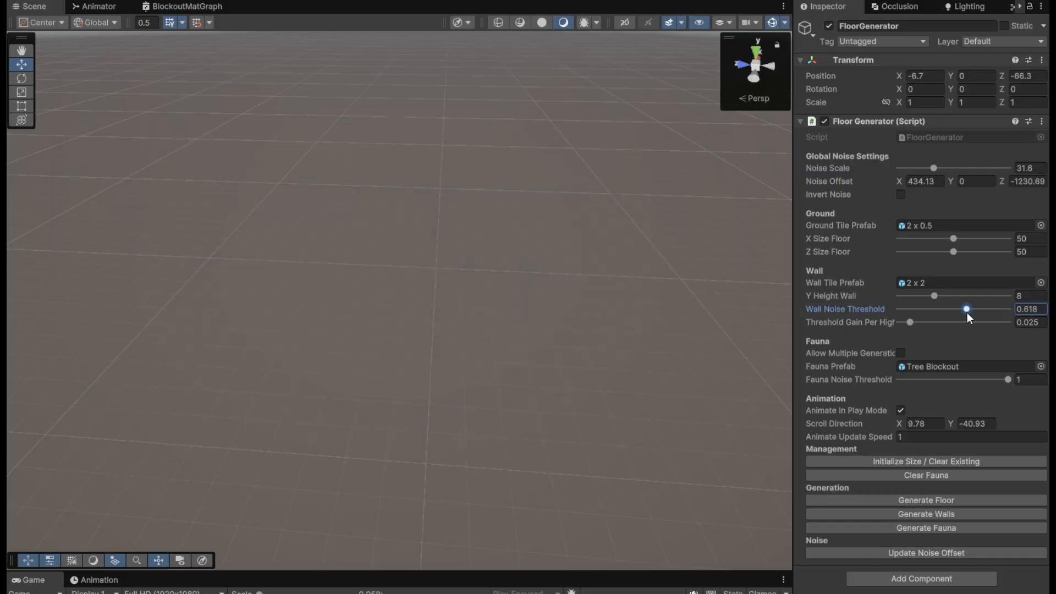
left_click(907, 324)
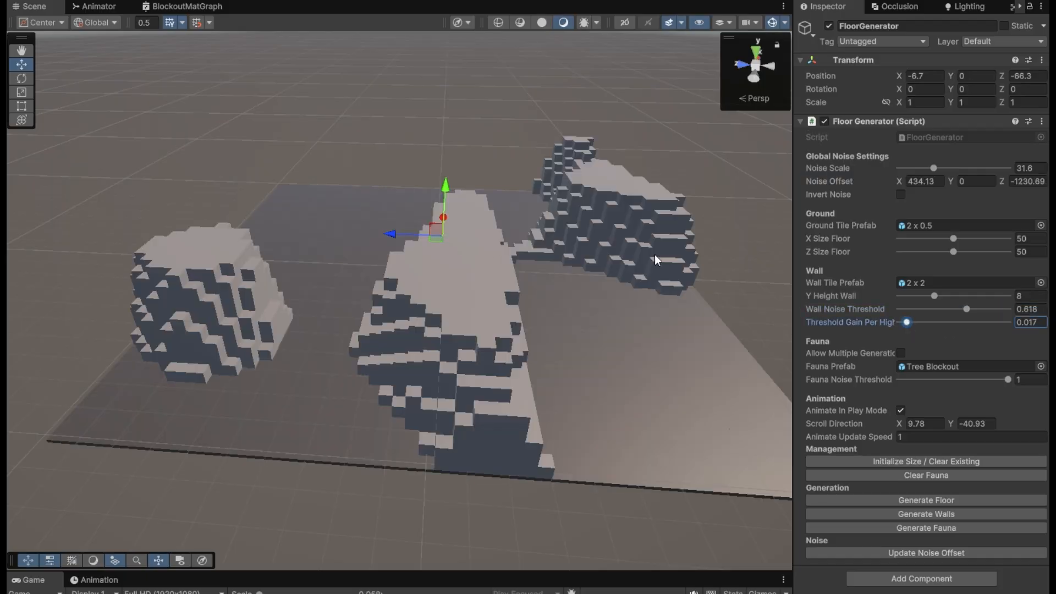
left_click_drag(969, 312, 982, 308)
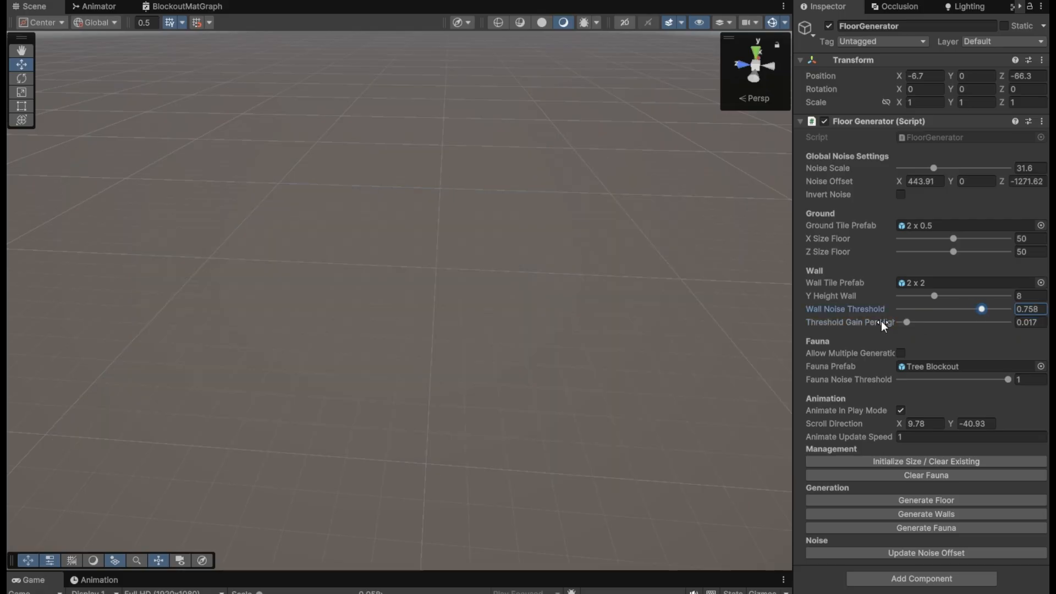
left_click(888, 322)
left_click_drag(975, 308, 913, 323)
Step: Vary the fauna noise threshold to change tree coverage, trying 0.576 and 0.539 before finishing at 0.855
left_click_drag(999, 380, 962, 381)
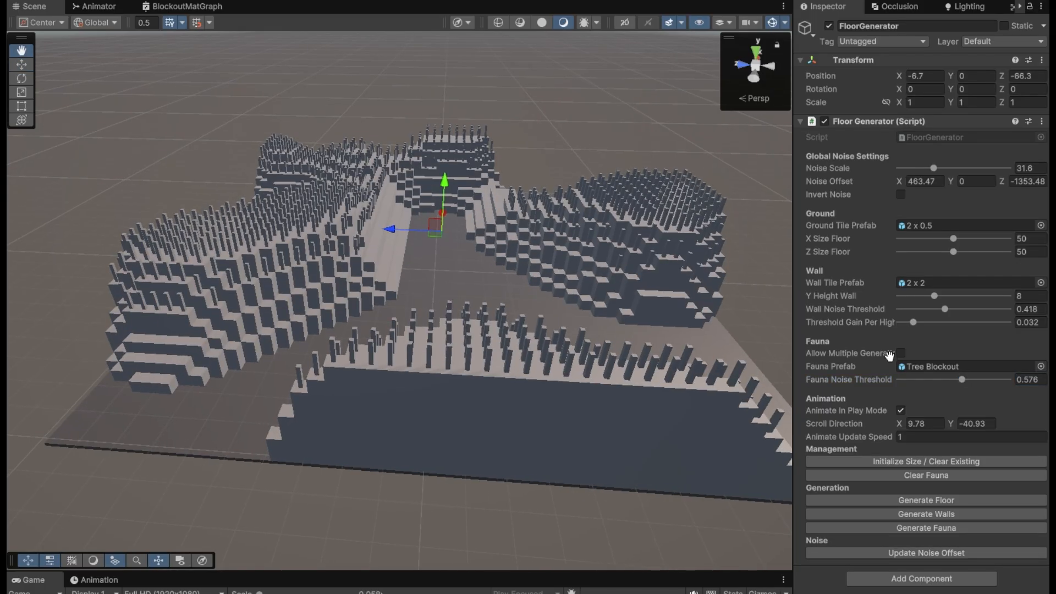
left_click_drag(959, 379, 931, 379)
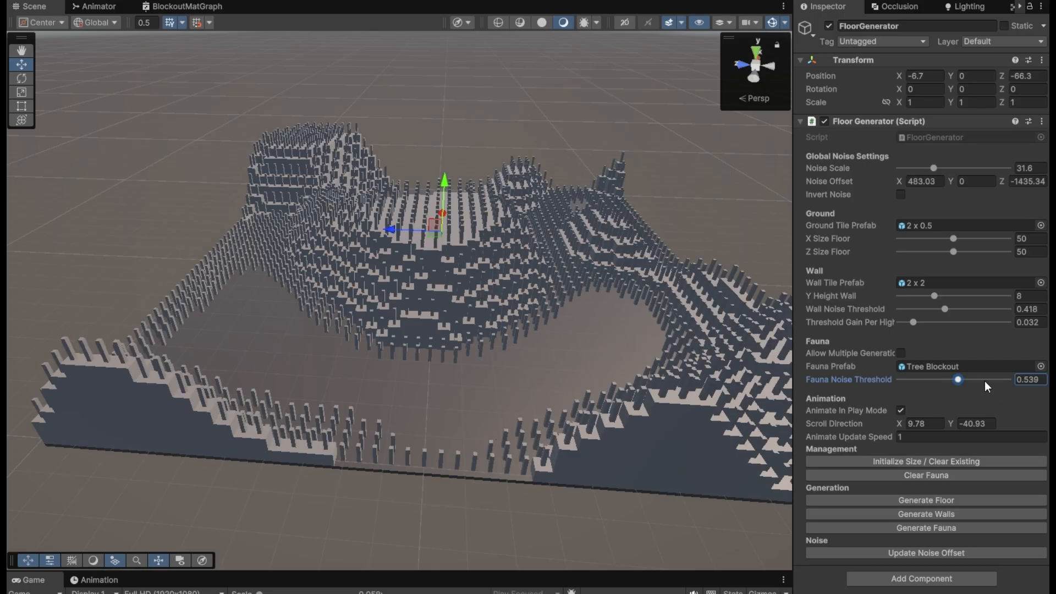
left_click_drag(985, 380, 992, 380)
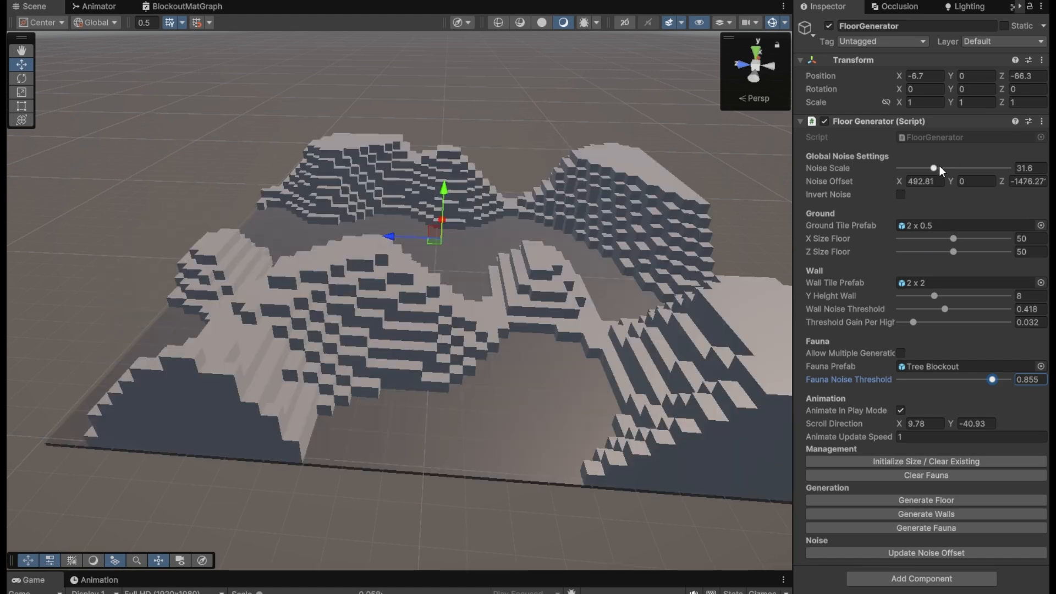
Step: Raise the terrain's noise scale to 73.4, and reduce it to 8.6
left_click_drag(939, 166, 979, 169)
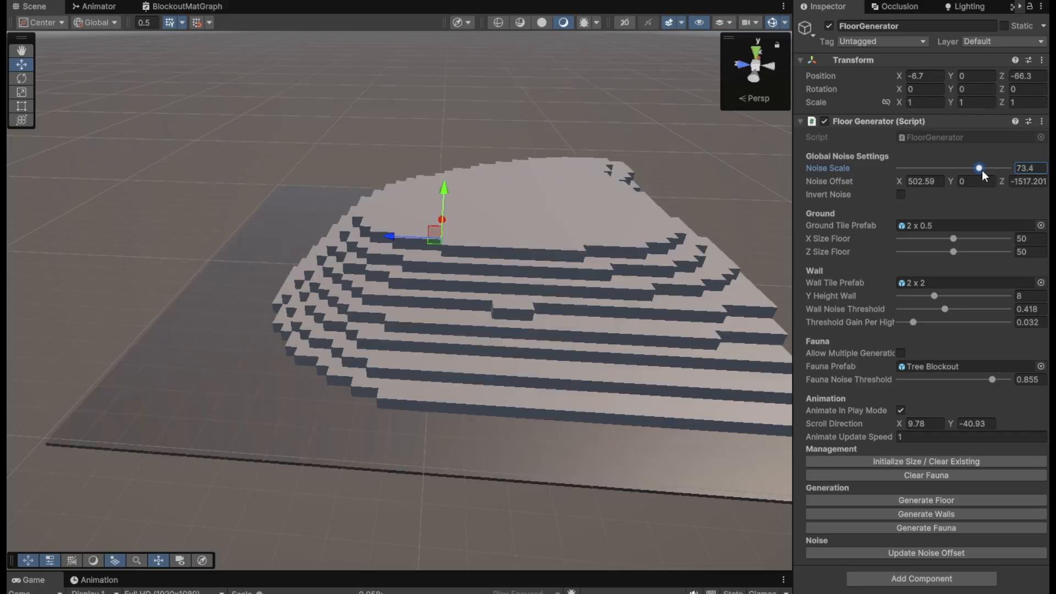
left_click_drag(982, 170, 909, 173)
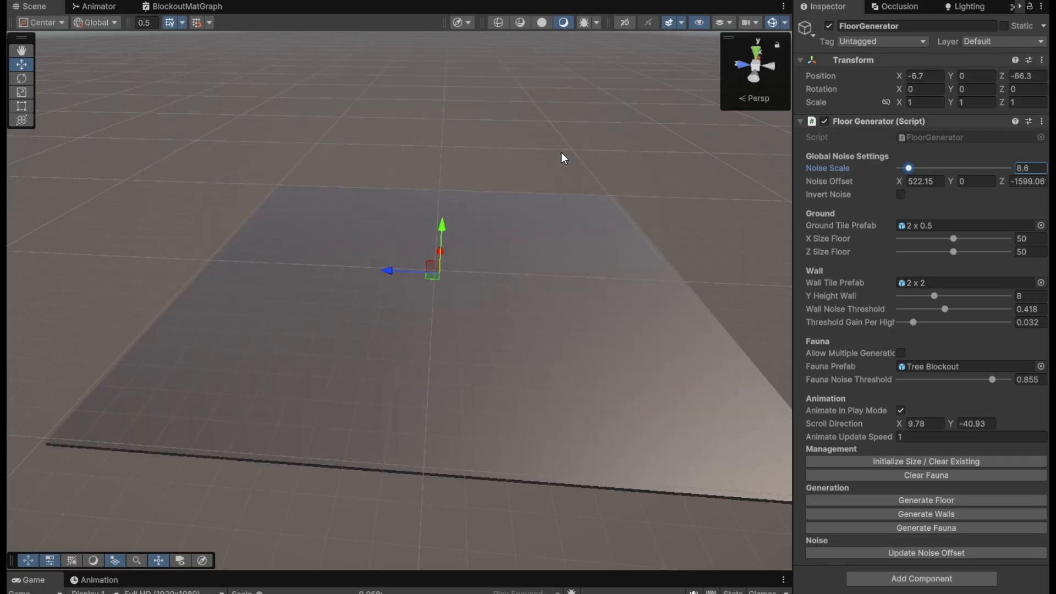
middle_click_drag(321, 308, 316, 312)
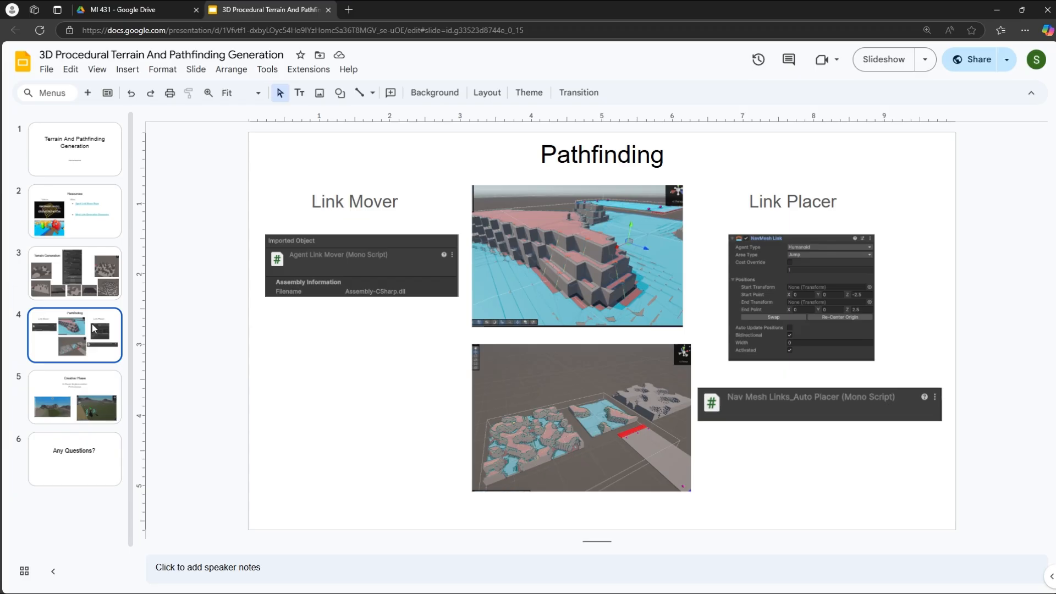
Step: Switch to the Unity project and examine the NavMesh and links along the terrain's stepped walls
key("alt+Tab")
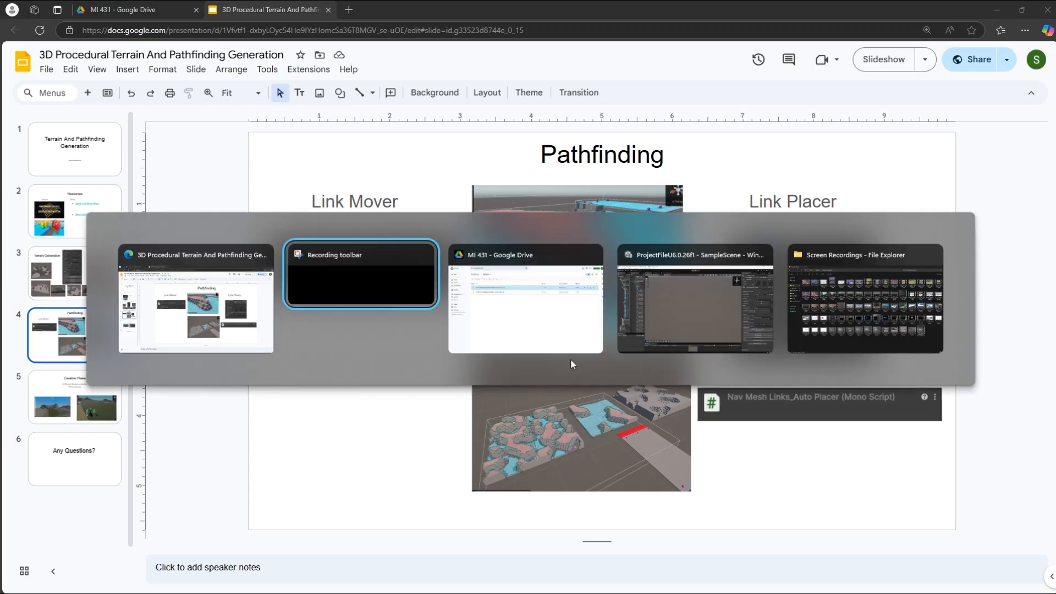
left_click(691, 332)
right_click_drag(514, 301, 302, 277)
key("w")
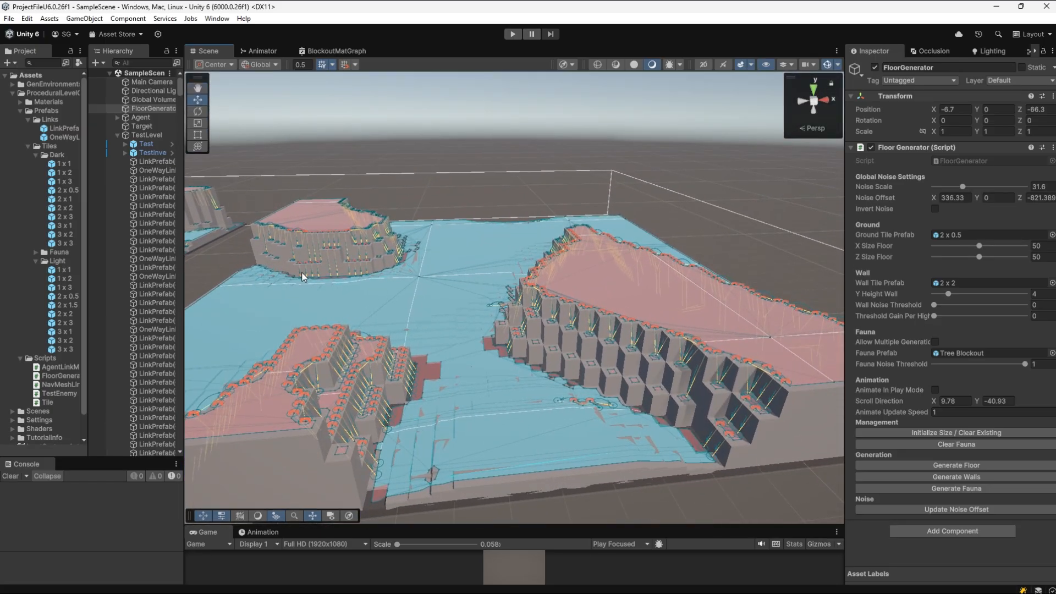
key("w")
right_click_drag(526, 373, 547, 383)
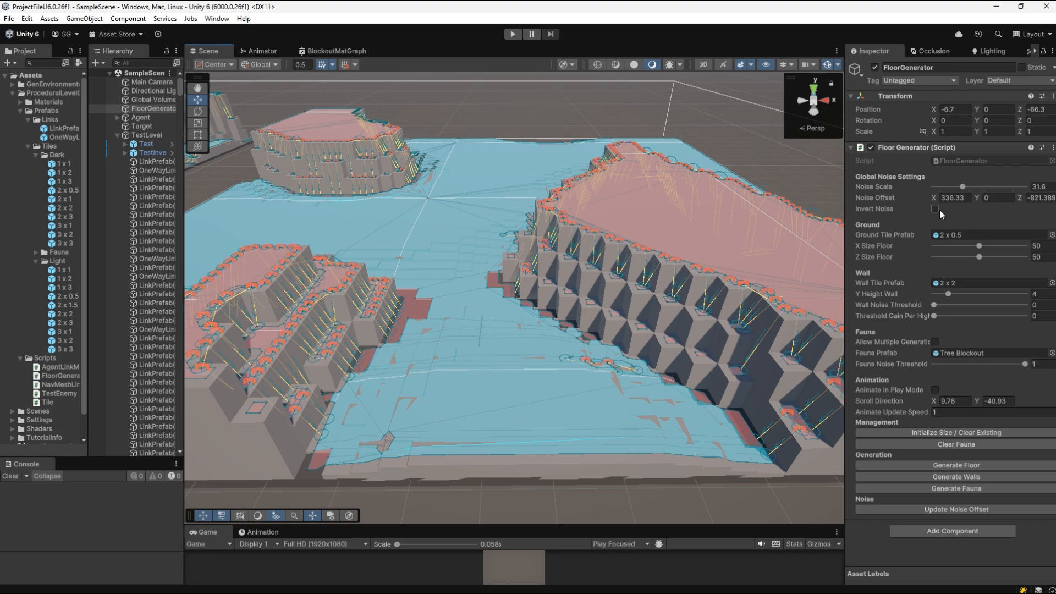
Step: Hide the scene gizmos to view the bare terrain, and show them again to inspect the NavMesh links
left_click(827, 64)
right_click_drag(618, 224, 578, 217)
left_click(827, 65)
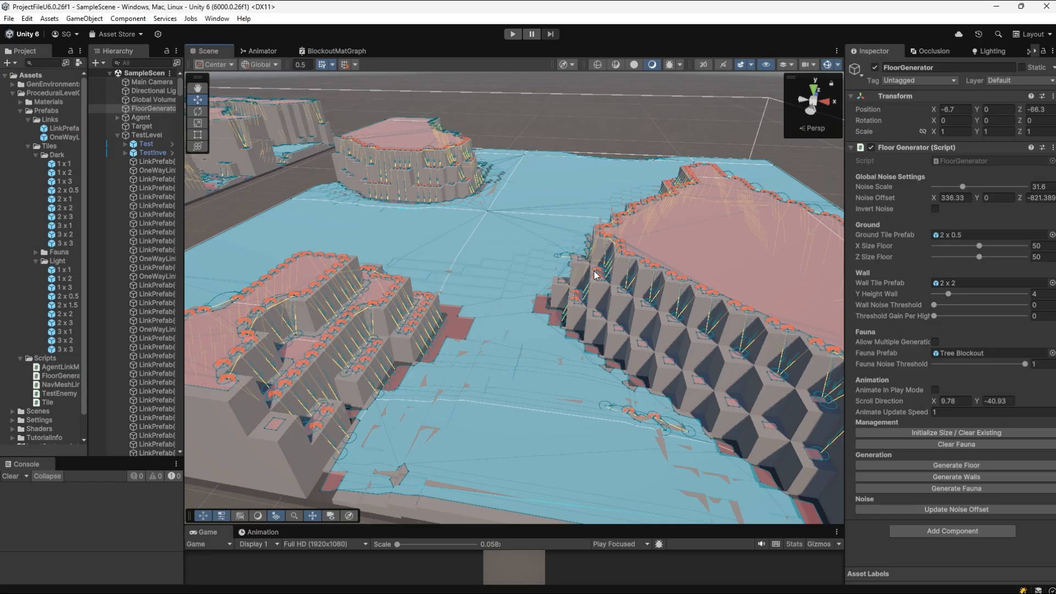
right_click_drag(601, 227, 641, 231)
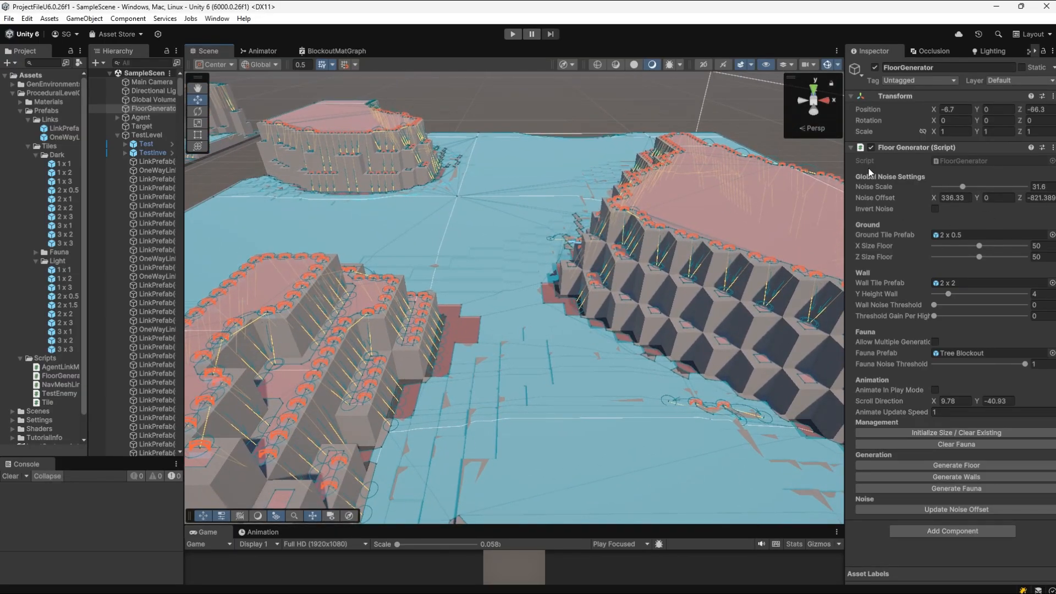
Step: Select TestLevel, collapse its NavMesh Surface component, and examine the Auto Placer script's link prefabs and the links placed on the terrain
left_click(151, 136)
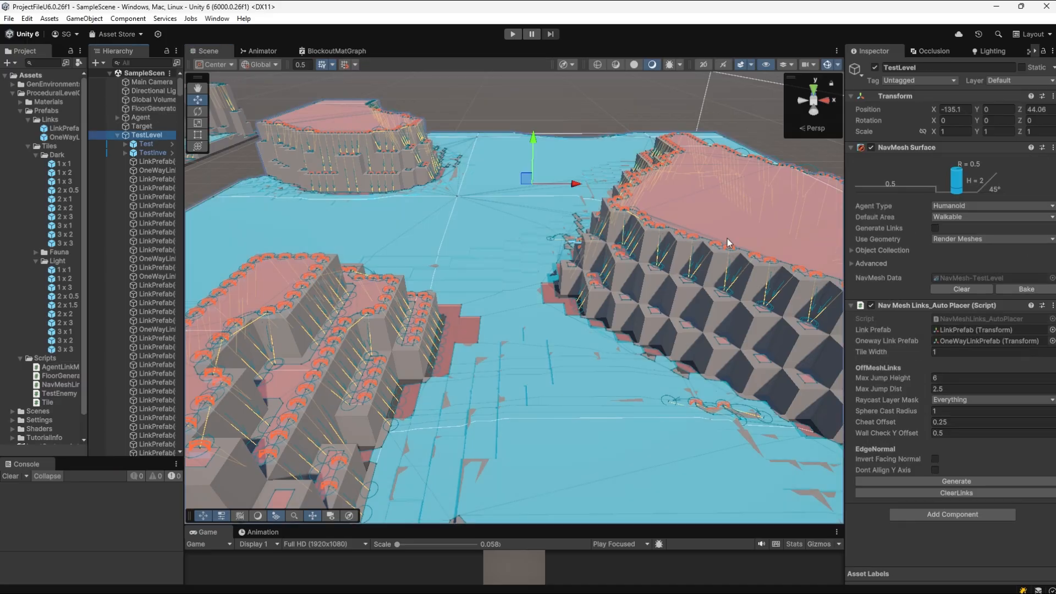
left_click(916, 148)
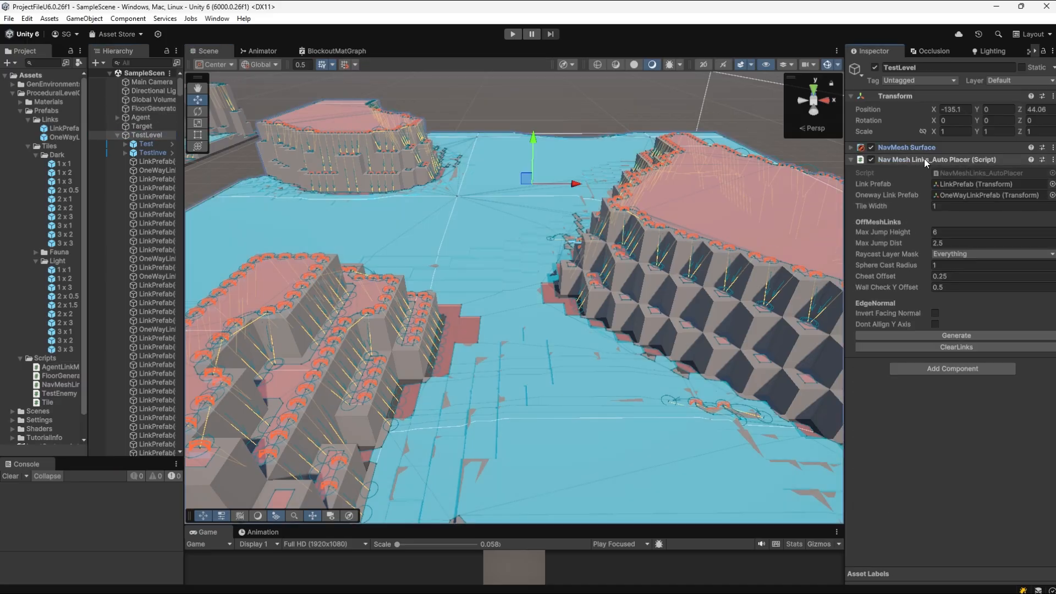
left_click(963, 187)
left_click(969, 196)
right_click_drag(622, 226, 787, 185)
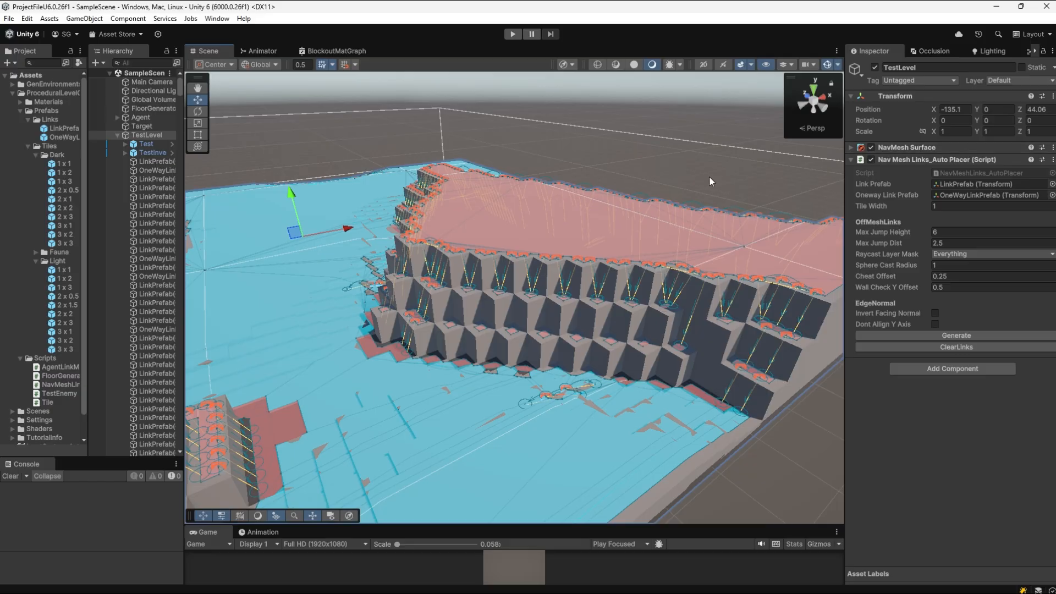
key("w")
right_click_drag(709, 179, 535, 176)
key("s")
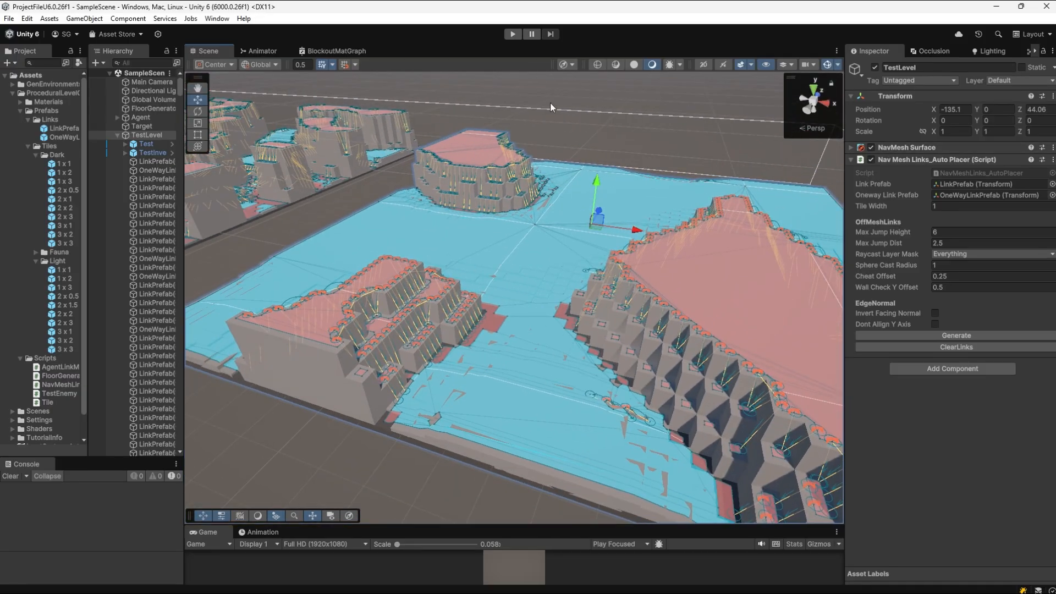
Step: Deselect TestLevel, enter play mode, and select the Target cube on the raised plateau
left_click(562, 104)
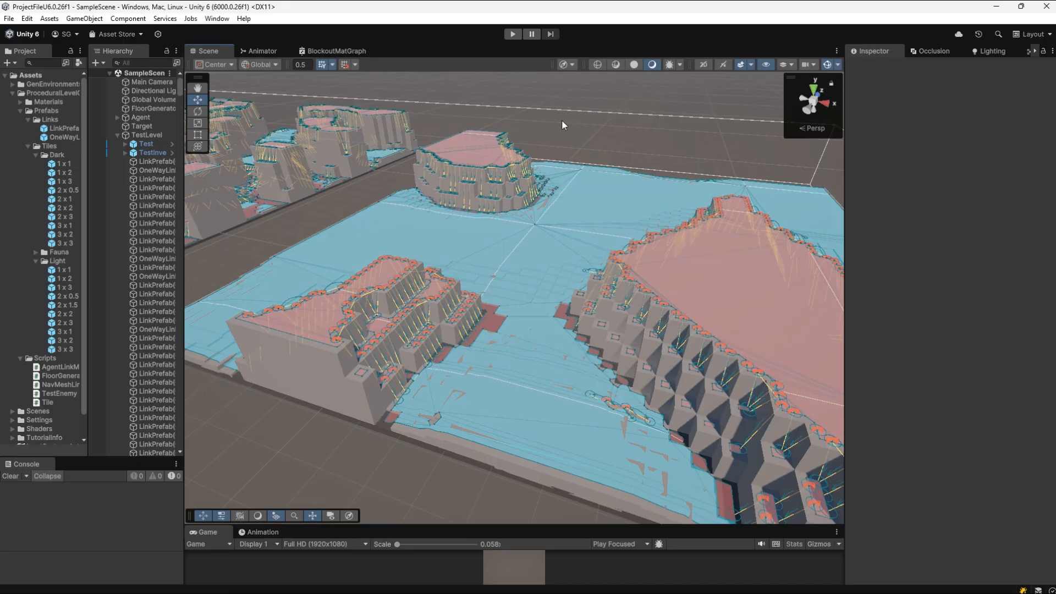
key("ctrl+p")
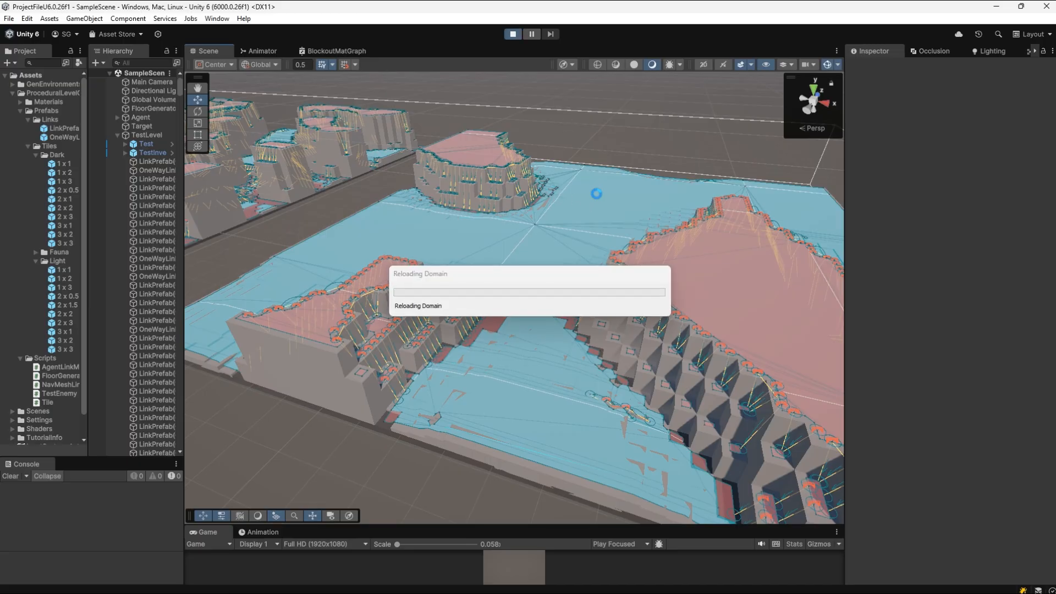
right_click_drag(643, 239, 698, 167)
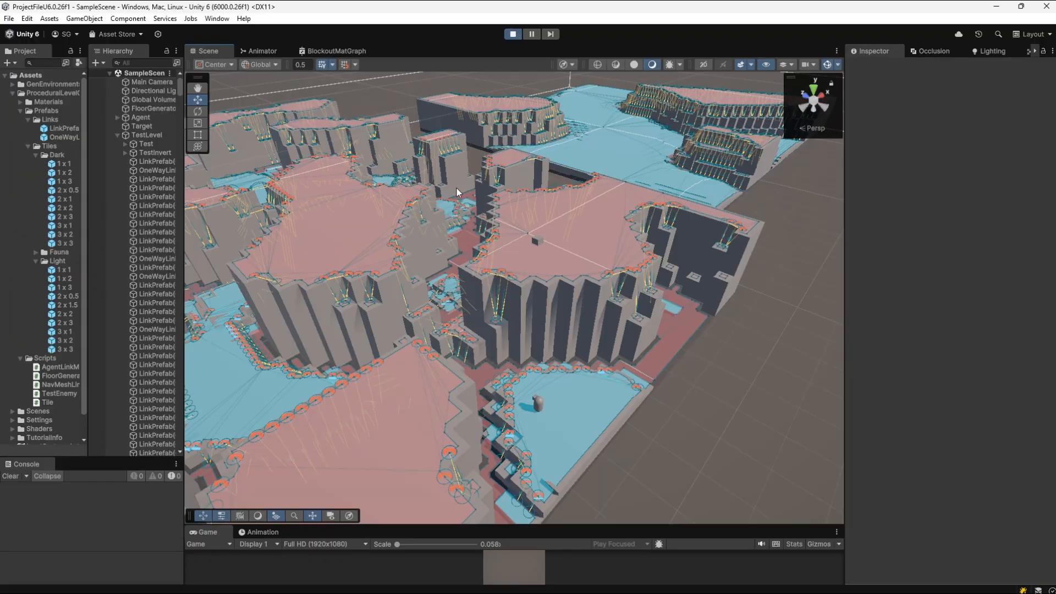
left_click(141, 126)
right_click_drag(594, 210, 595, 209)
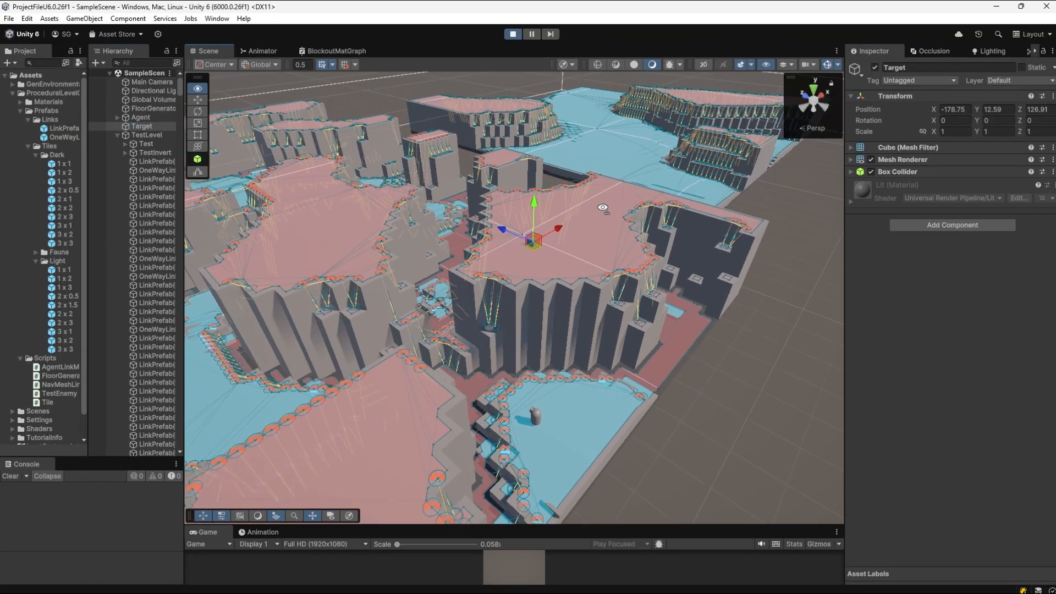
Step: Select the Agent capsule and follow its movement across the terrain toward the Target cube
left_click(142, 118)
right_click_drag(632, 285, 498, 292)
key("d")
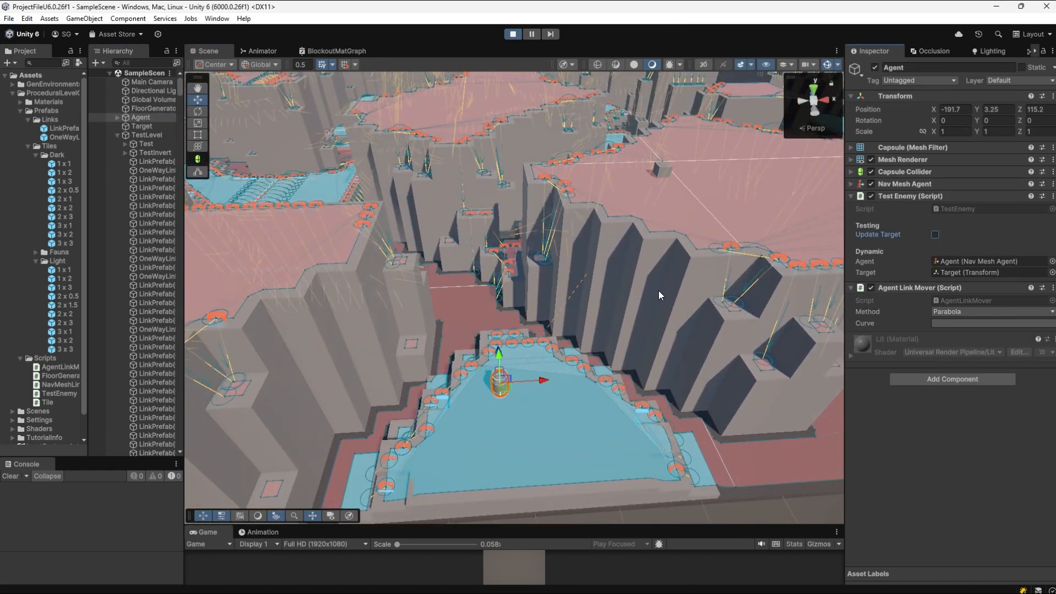
left_click(757, 509)
left_click(828, 65)
right_click_drag(634, 193, 186, 194)
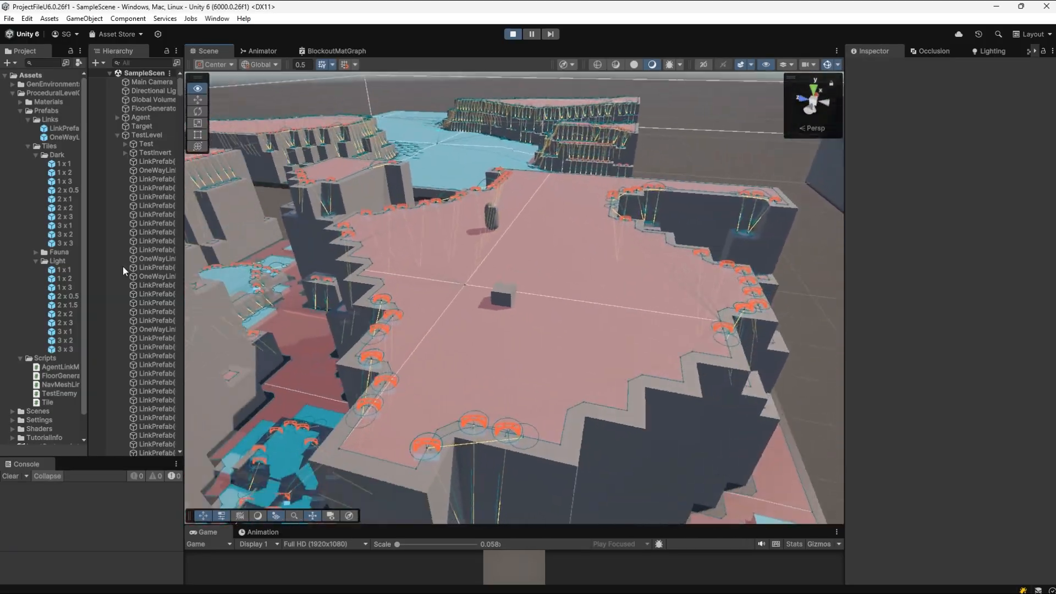
key("d")
right_click_drag(123, 267, 954, 274)
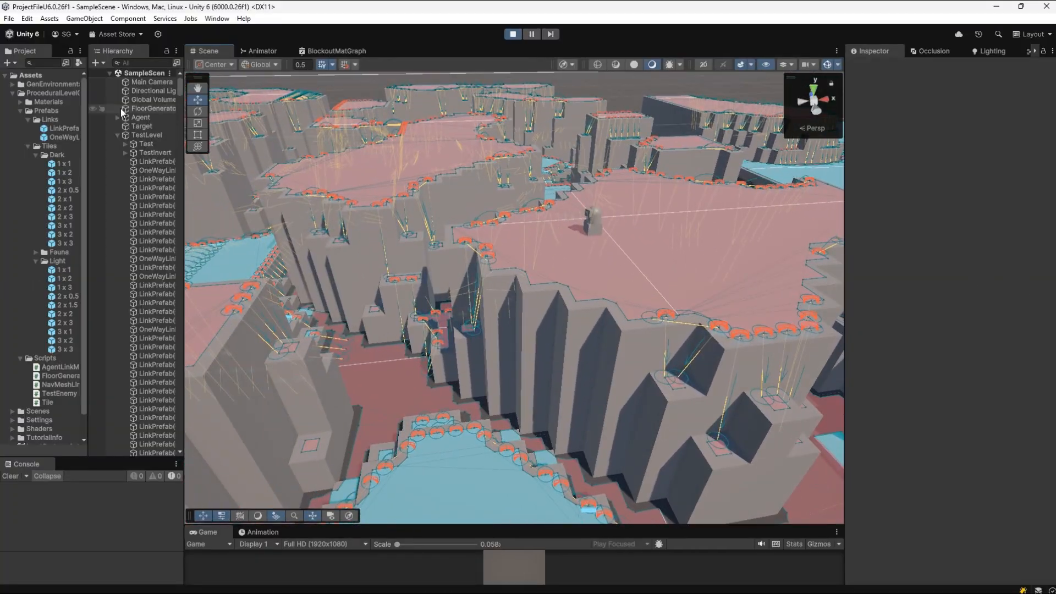
Step: Enable Update Target on the Agent's Test Enemy script and follow its path with the scene gizmos hidden
double_click(141, 117)
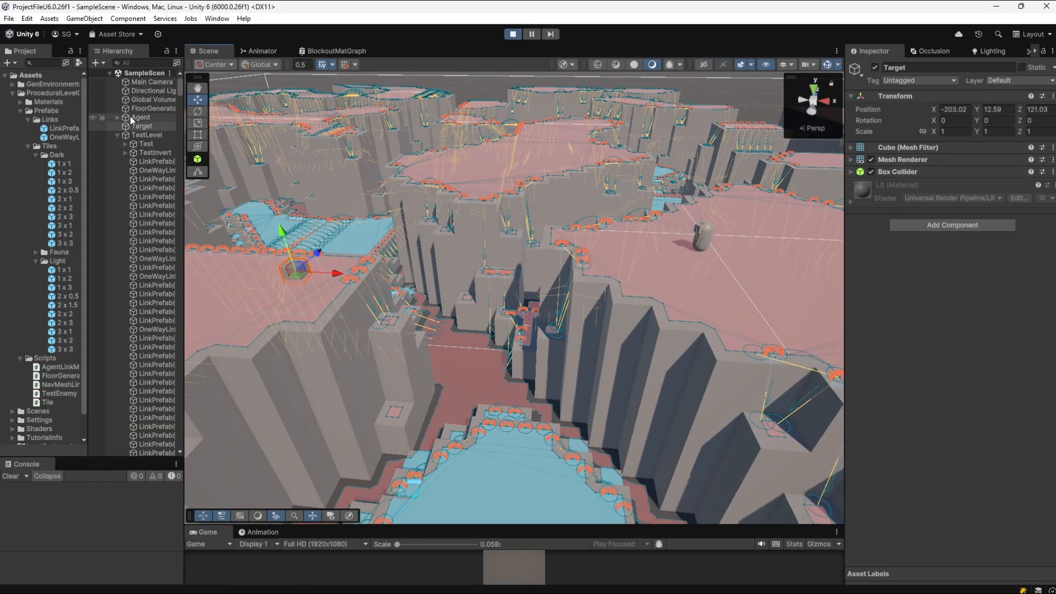
left_click(936, 235)
key("w")
right_click_drag(793, 209, 929, 197)
left_click(828, 64)
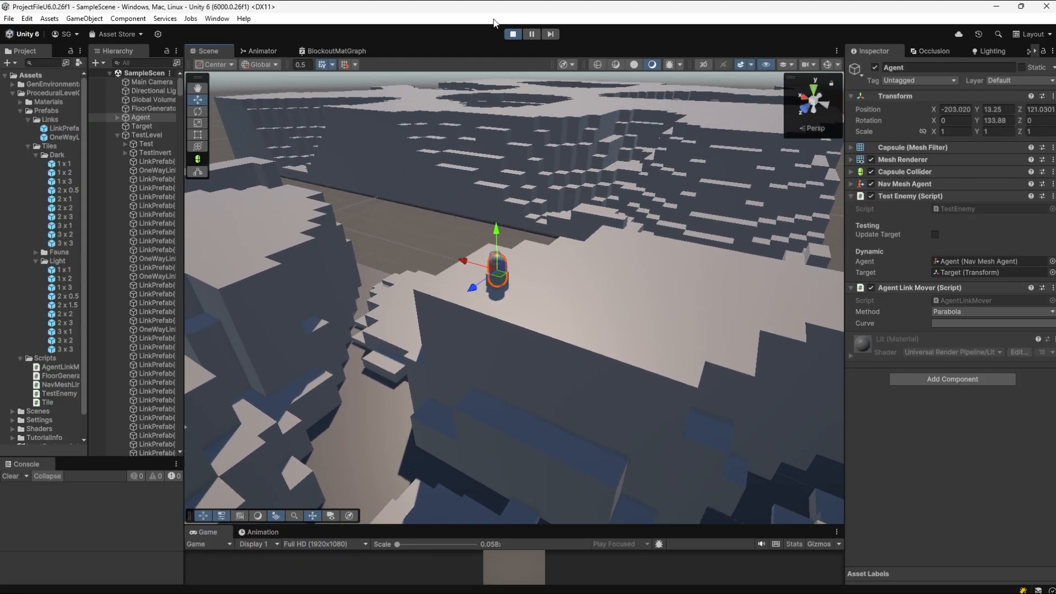
right_click_drag(600, 149, 391, 141)
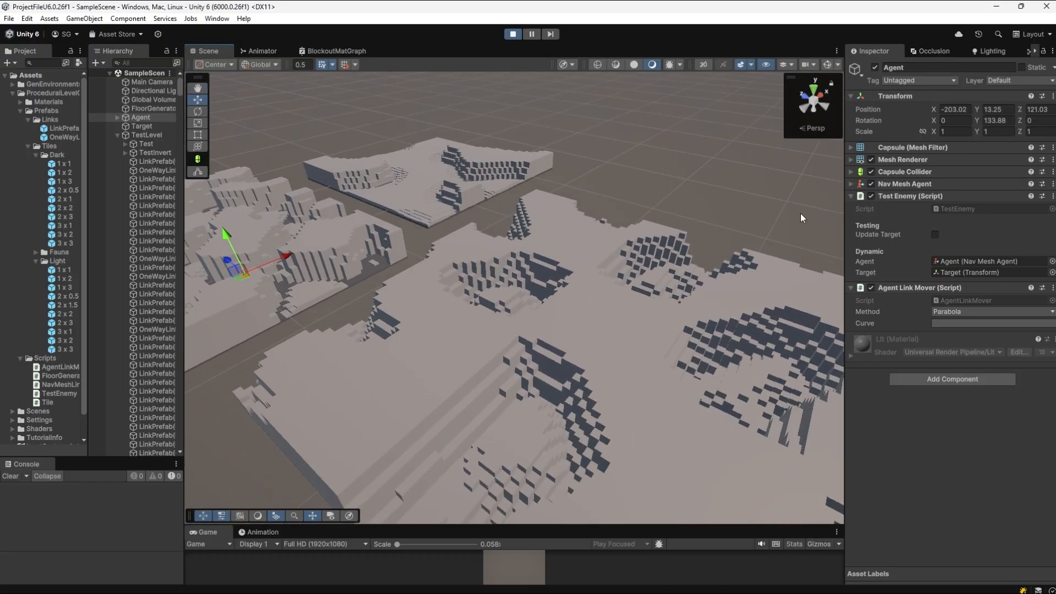
Step: Switch to the terrain and pathfinding presentation and show the Creative Phase slide, followed by the Any Questions? slide
key("alt+Tab")
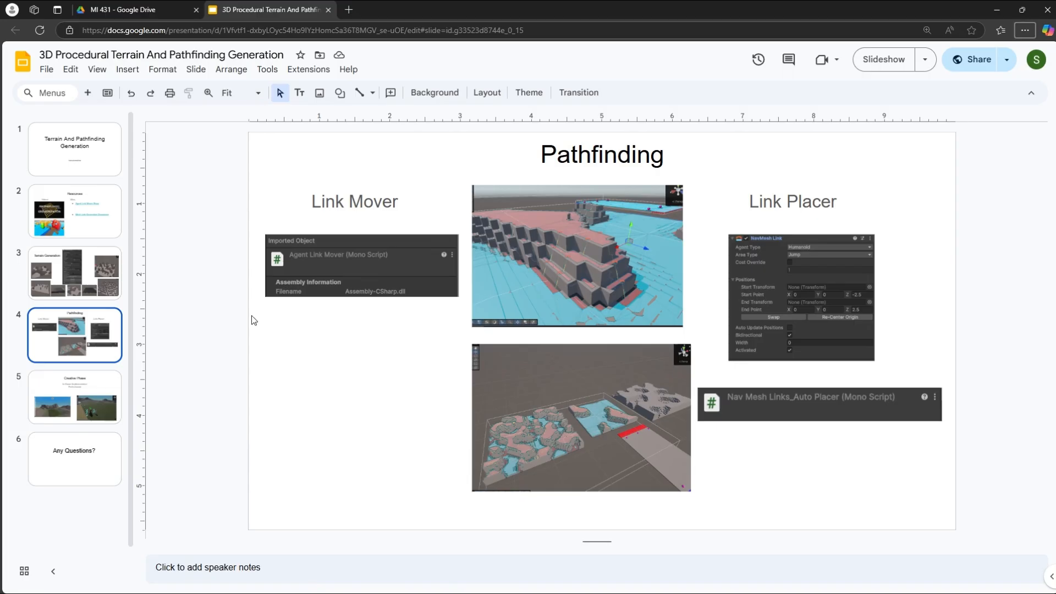
left_click(90, 383)
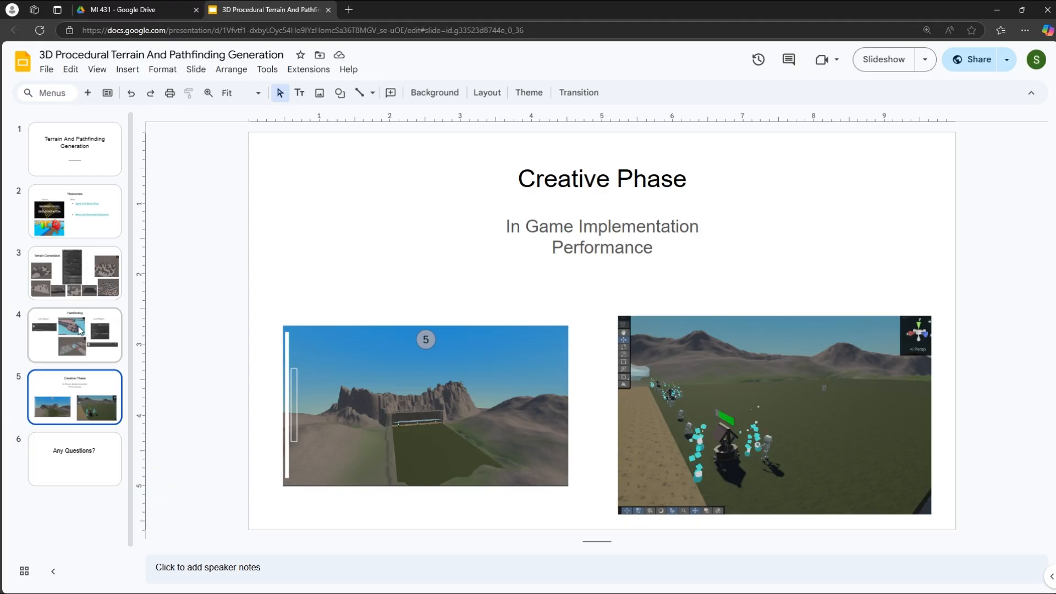
left_click(73, 465)
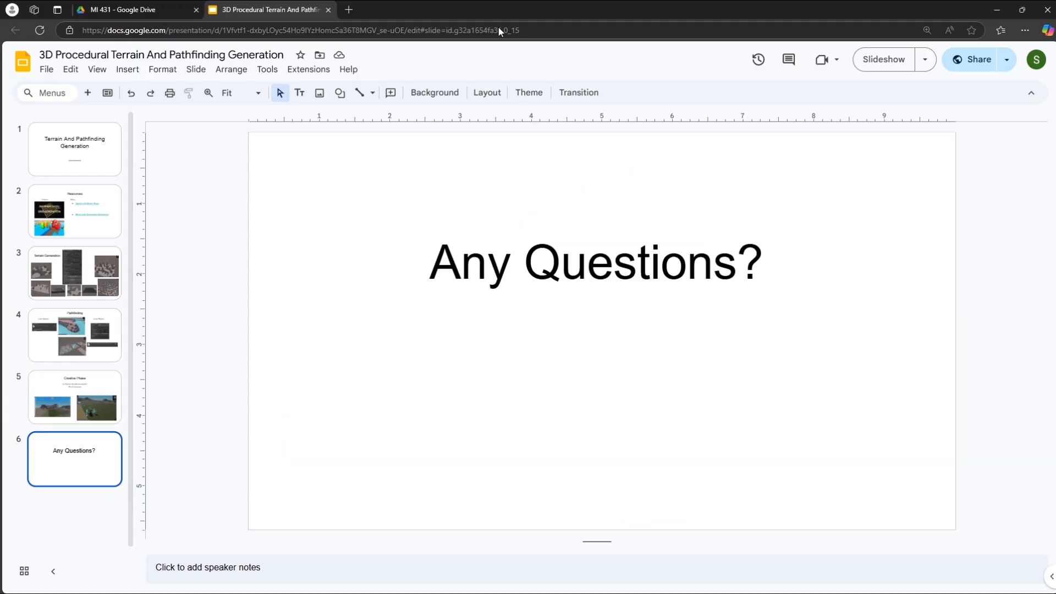